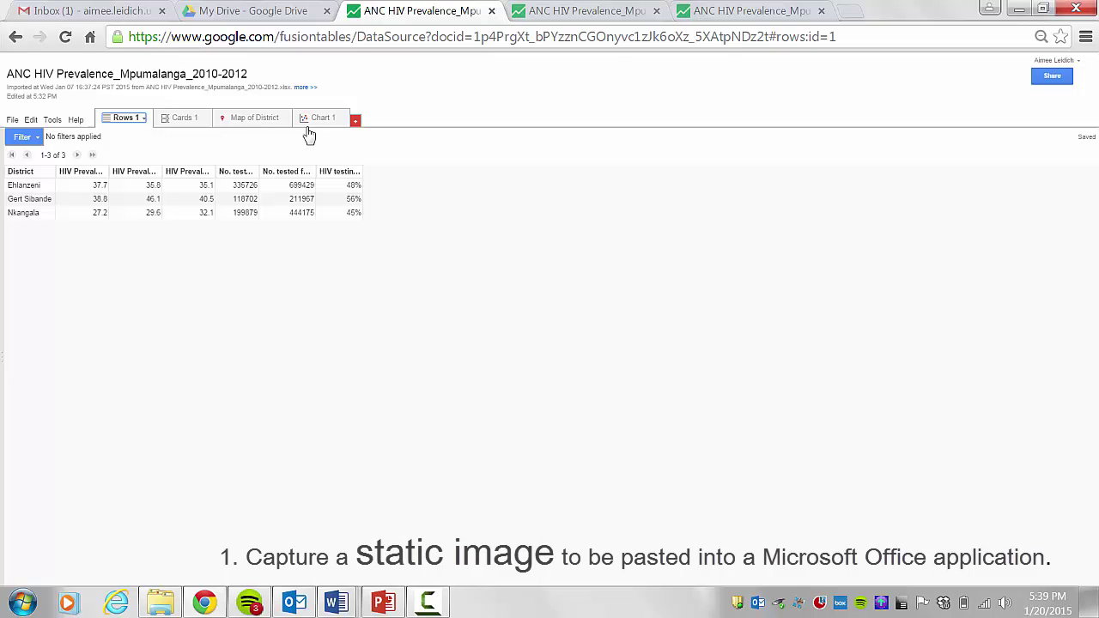
- Show the Chart 1 district HIV prevalence bar chart and search the Start menu for 'snipping tool'
left_click(319, 121)
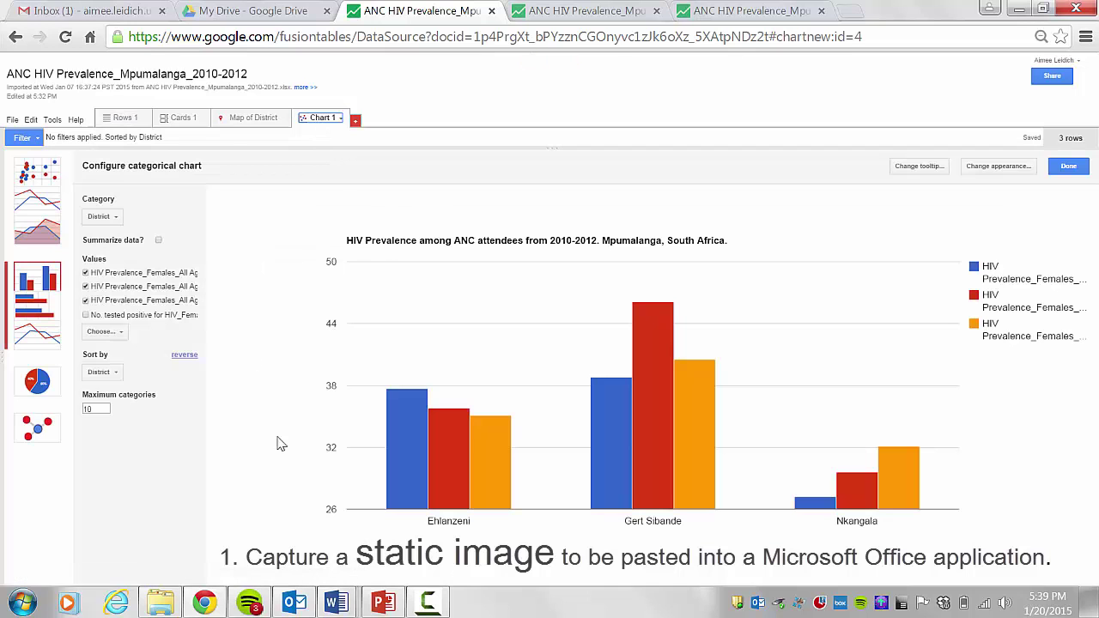
left_click(24, 604)
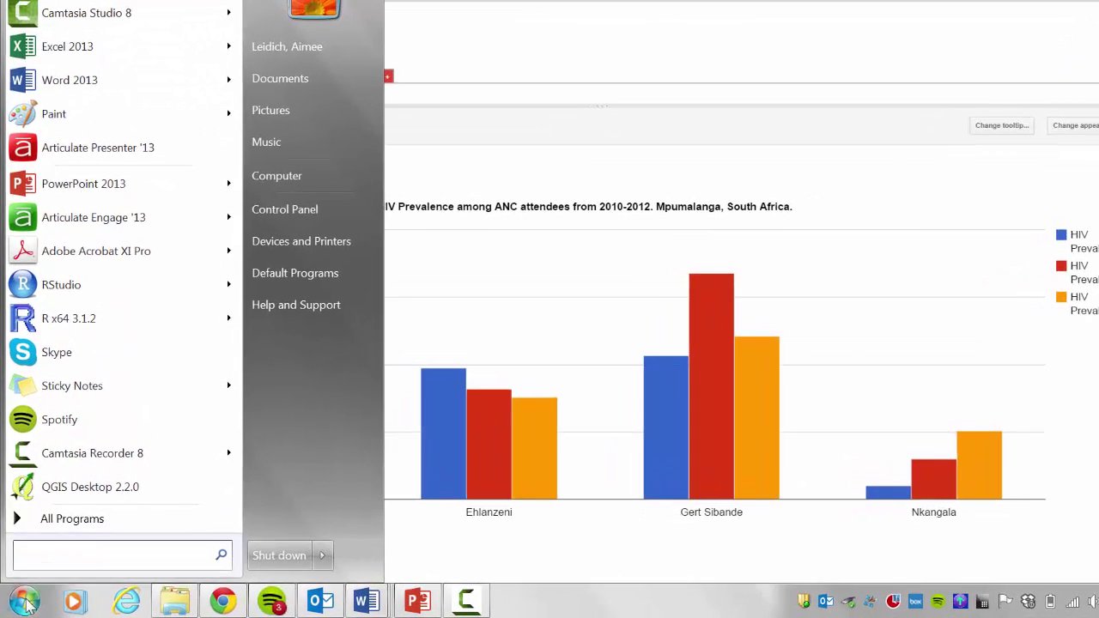
type("snip")
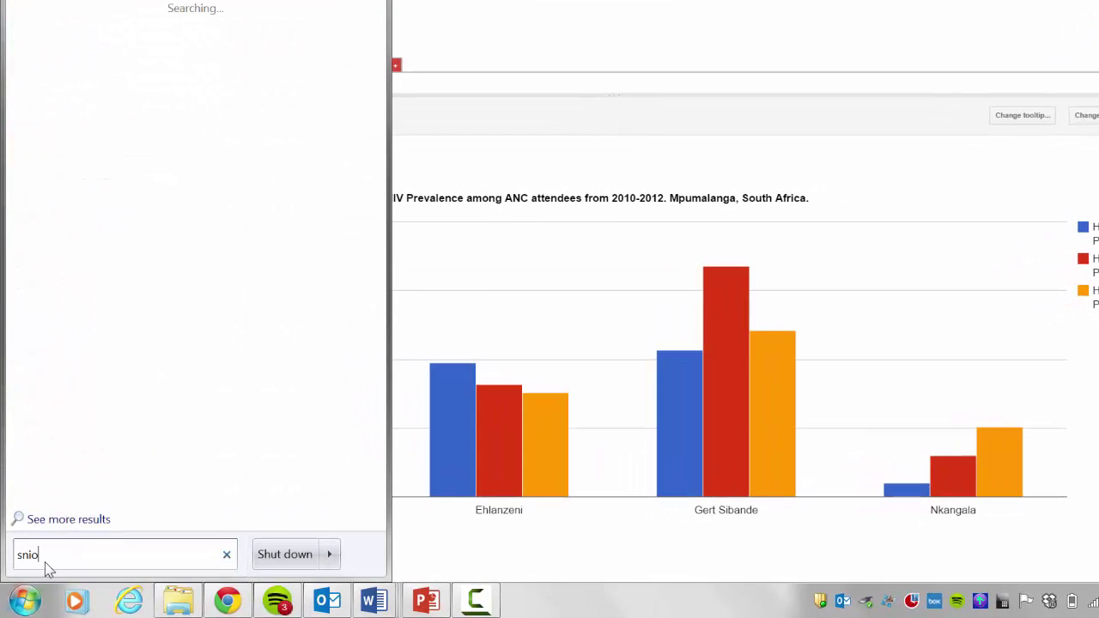
type("ping tool")
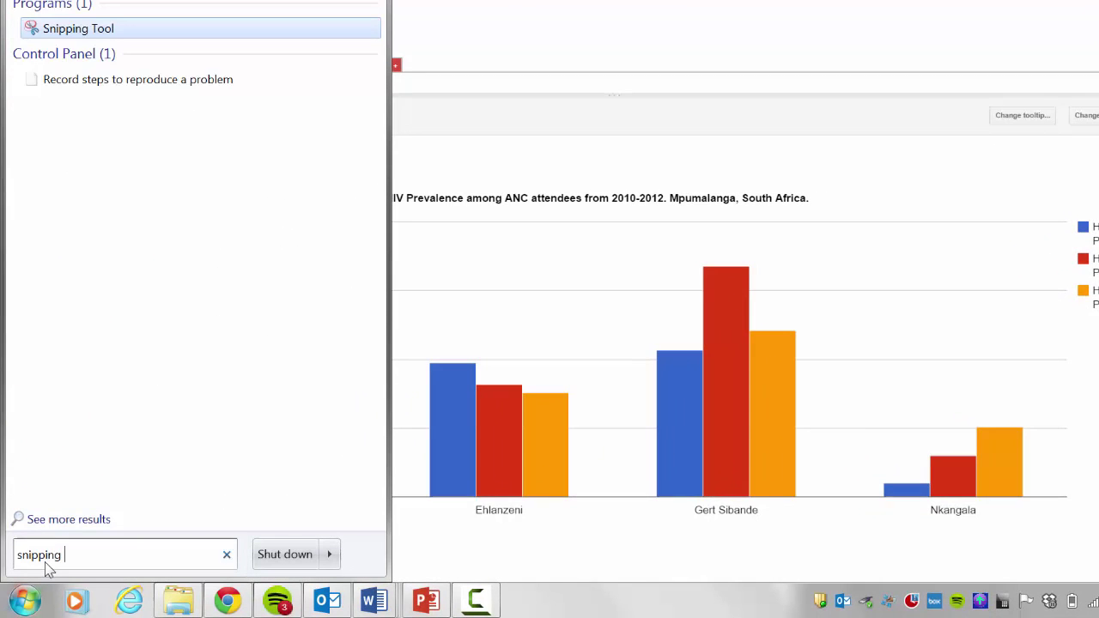
- Snip the bar chart area, copy the image, and launch PowerPoint 2013
left_click(64, 33)
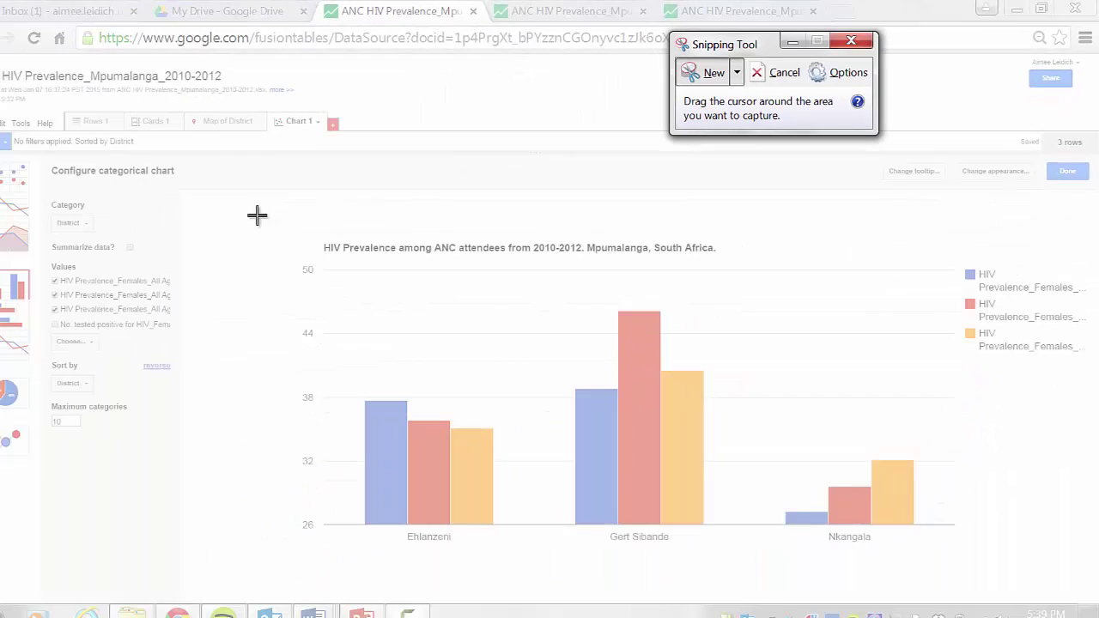
left_click_drag(277, 206, 1094, 542)
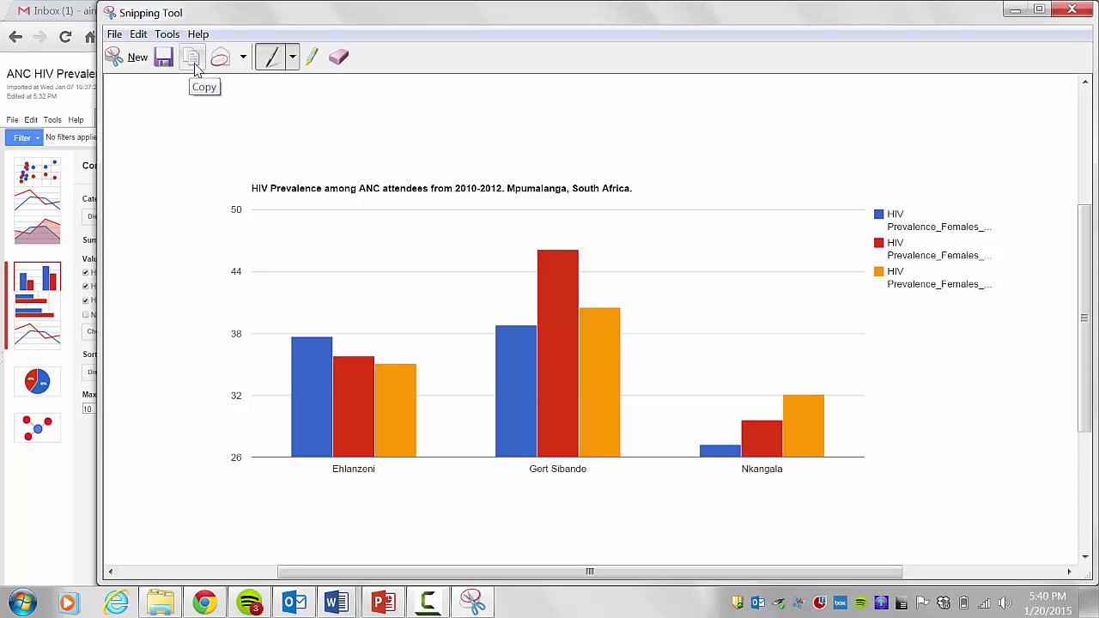
left_click(192, 58)
left_click(26, 605)
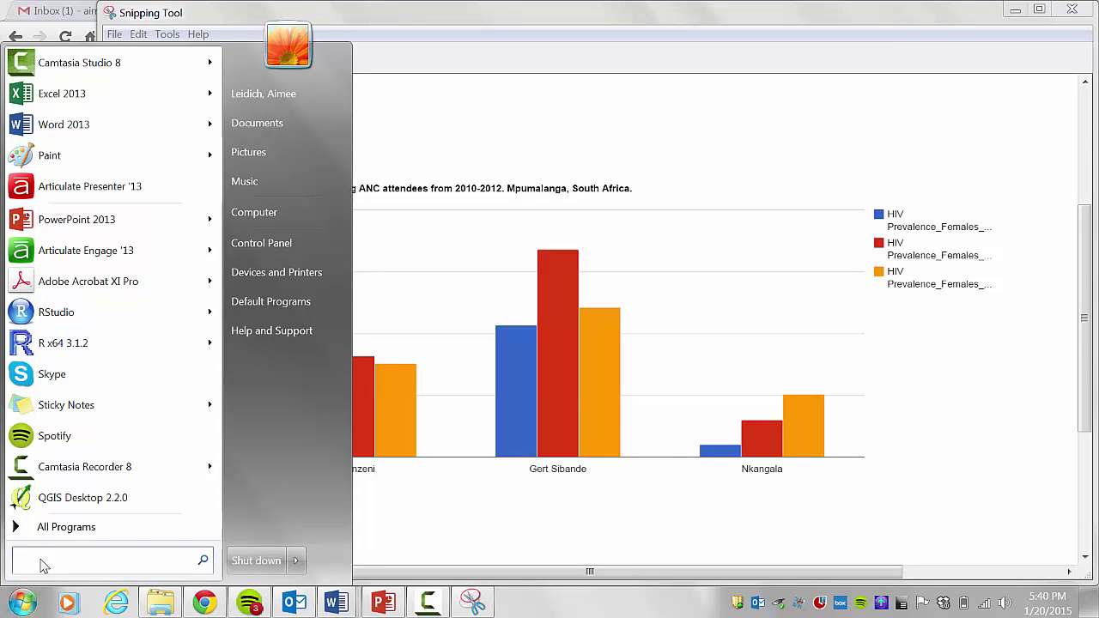
left_click(131, 221)
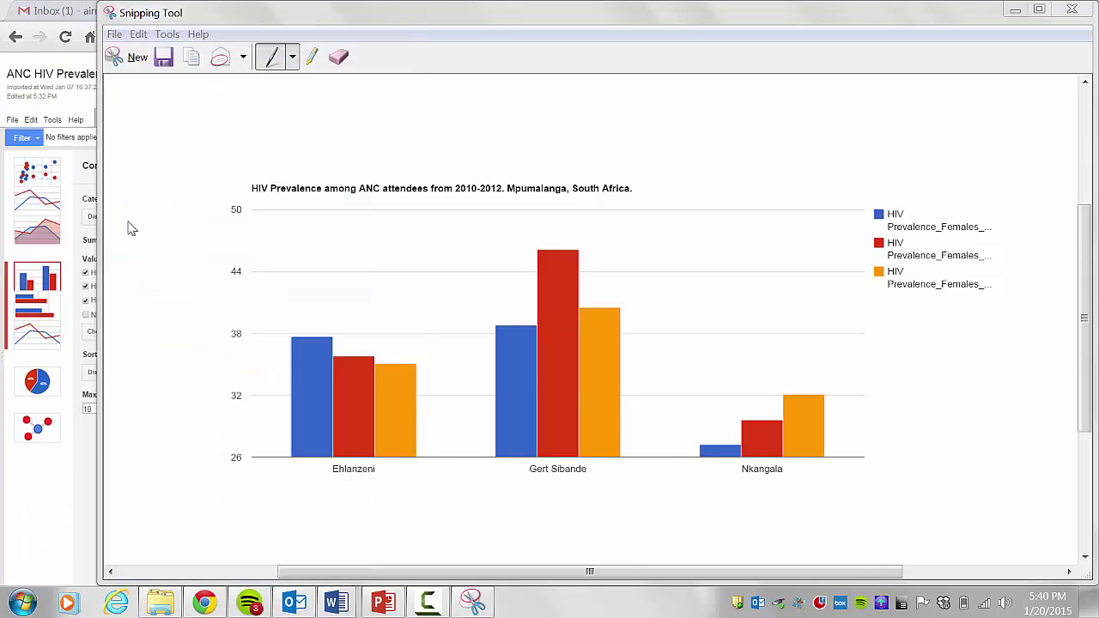
- Paste the chart snip onto a blank slide 1, shrink it, and move it left
left_click(402, 137)
right_click(277, 182)
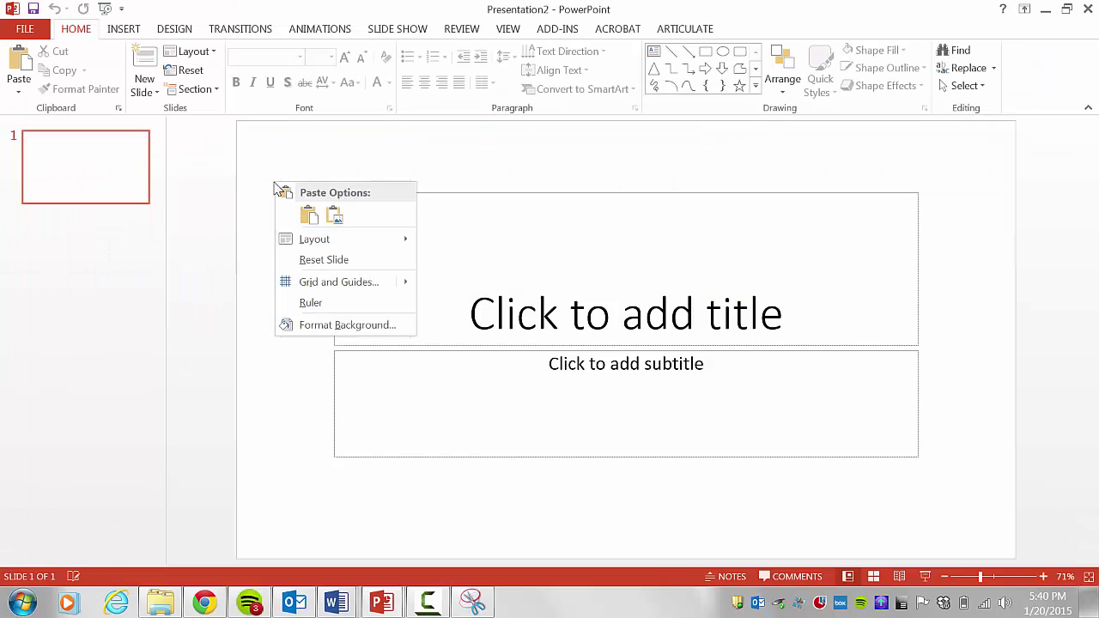
left_click(309, 217)
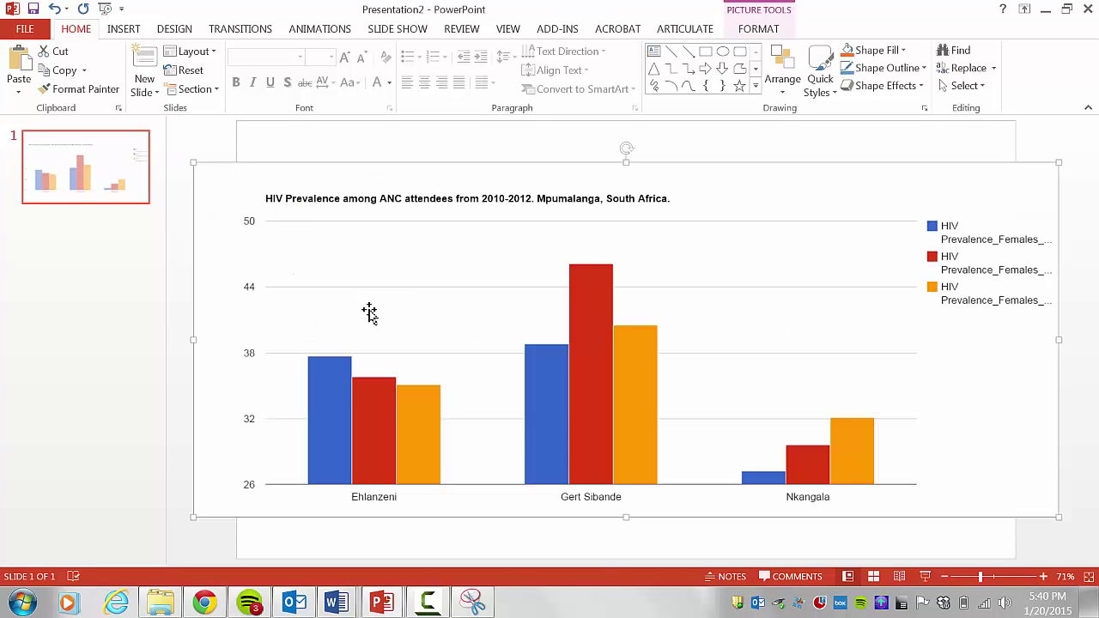
left_click_drag(191, 519, 425, 443)
left_click_drag(575, 358, 456, 373)
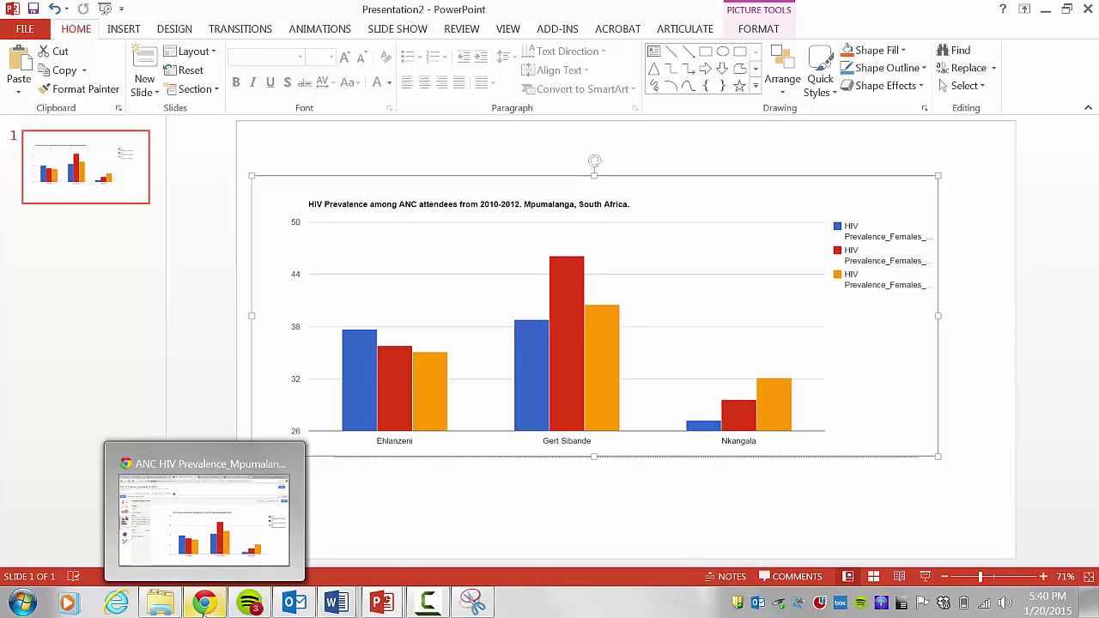
- Return to the Fusion Tables chart in Chrome and bring up its Sharing settings
left_click(215, 515)
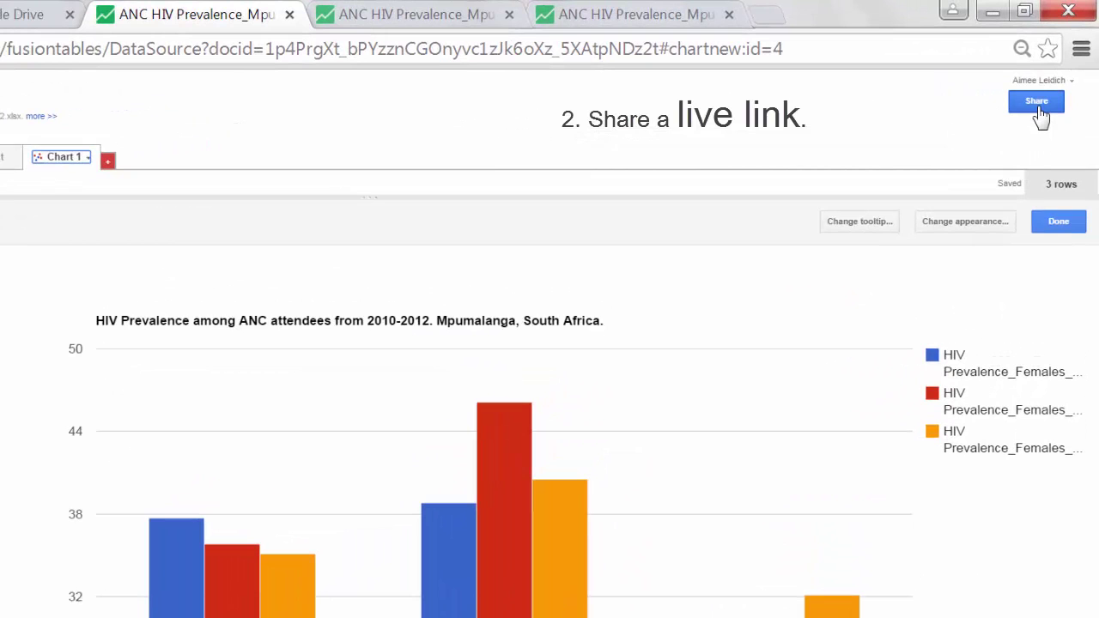
left_click(1037, 105)
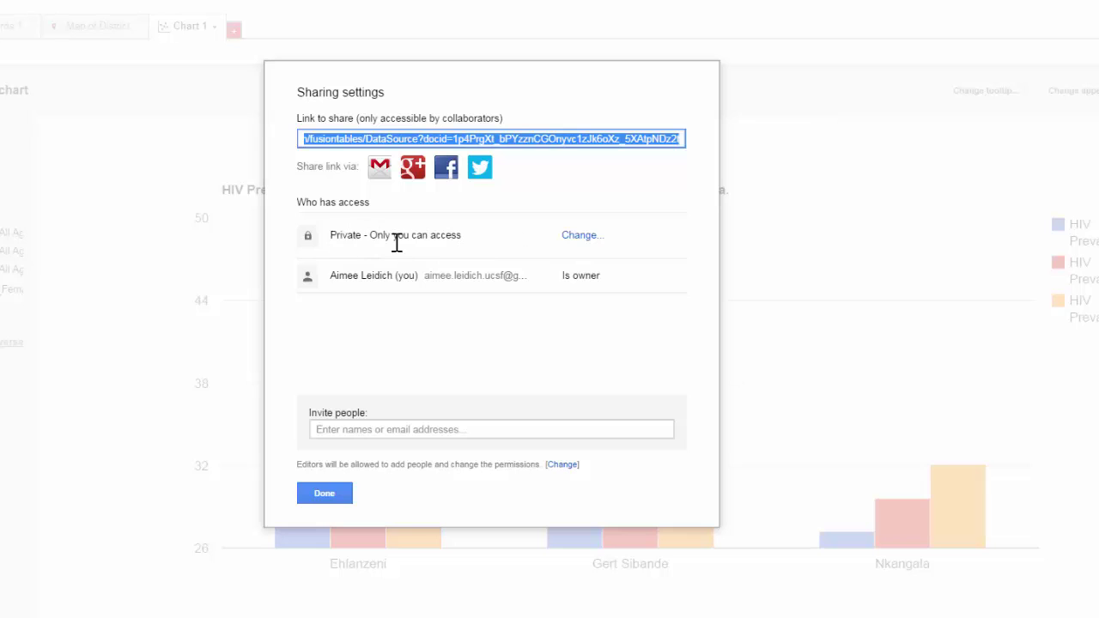
- Save access as 'Anyone with the link can view' and copy the Link to share
left_click(576, 239)
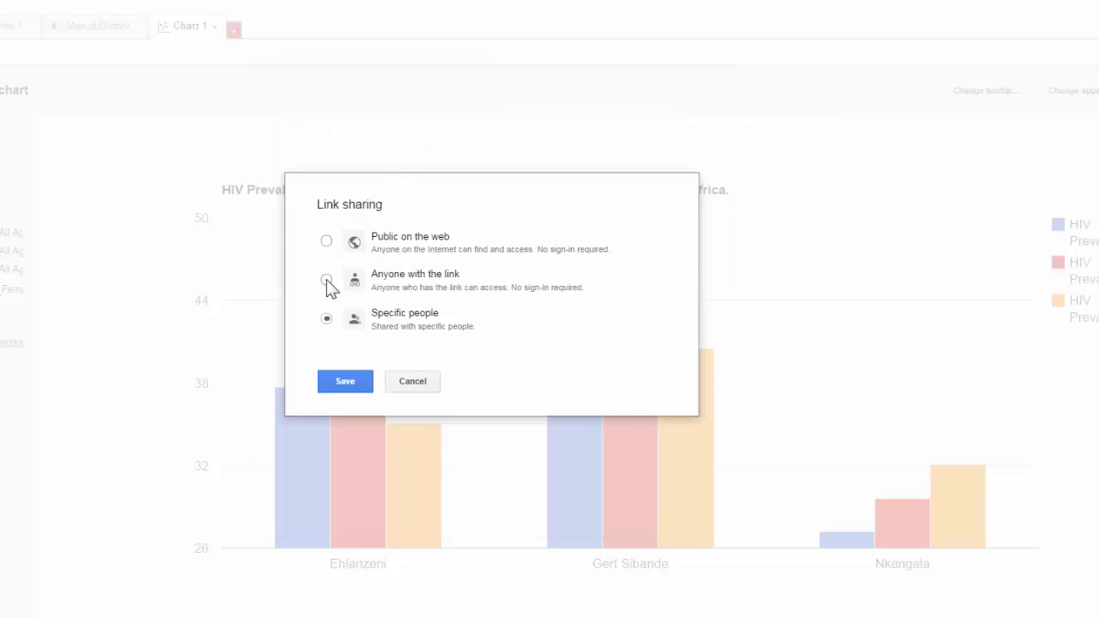
left_click(327, 282)
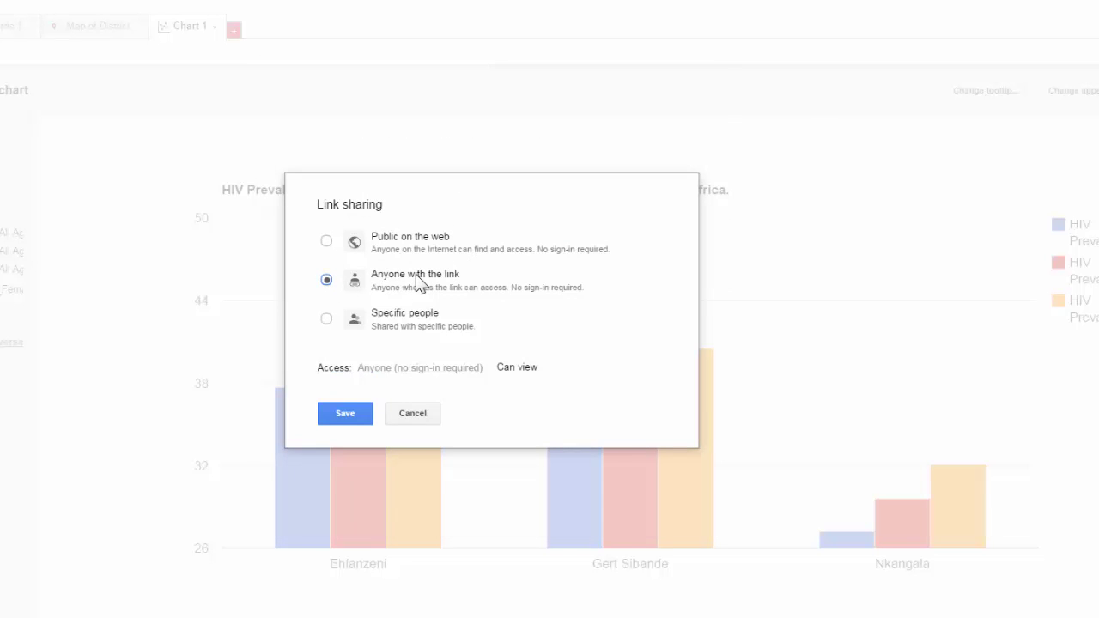
left_click(346, 416)
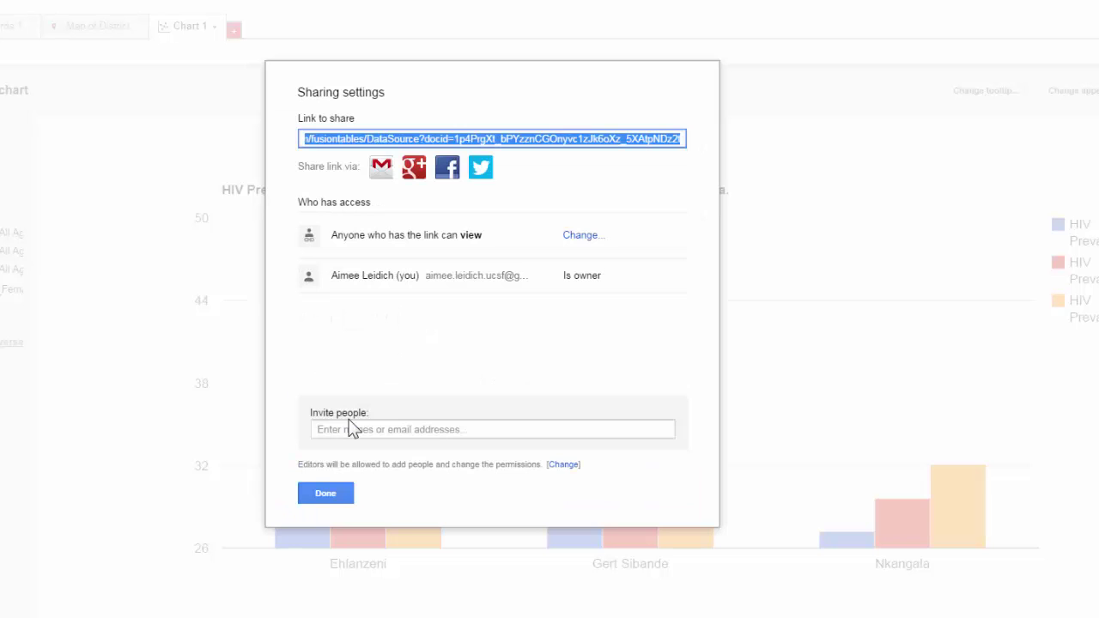
right_click(413, 146)
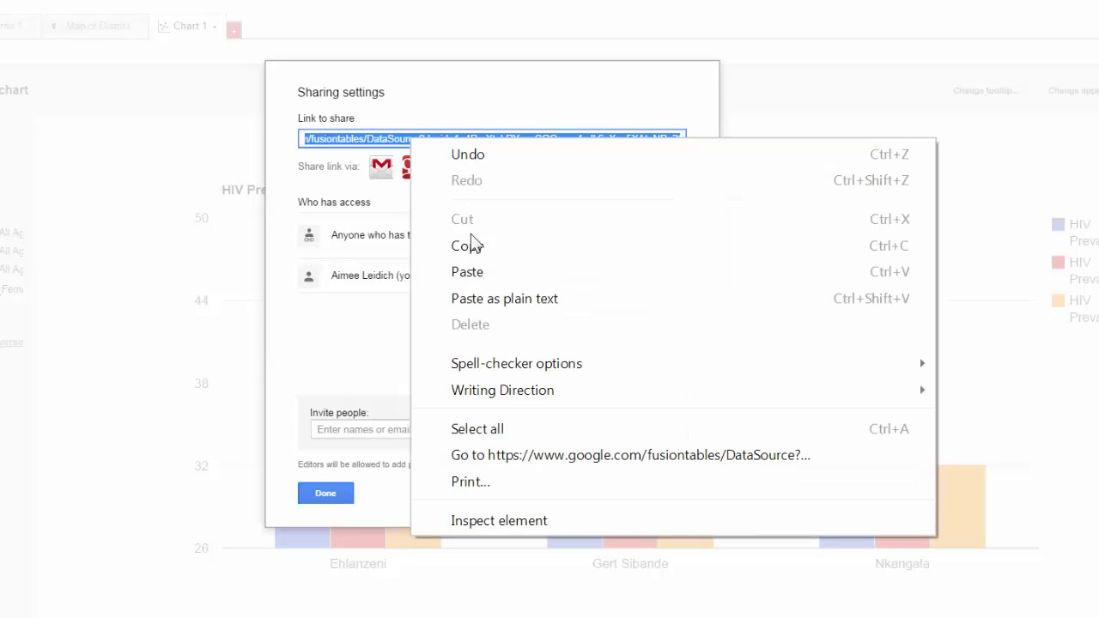
left_click(473, 248)
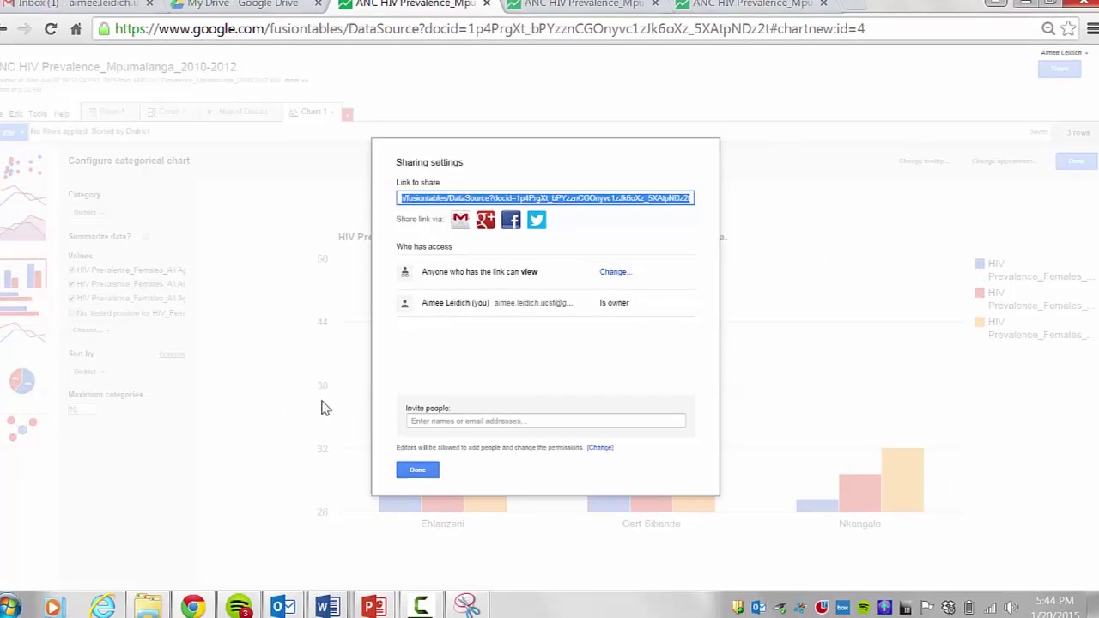
- Paste the share link as text only into the untitled Outlook message body
mouse_move(298, 601)
left_click(392, 515)
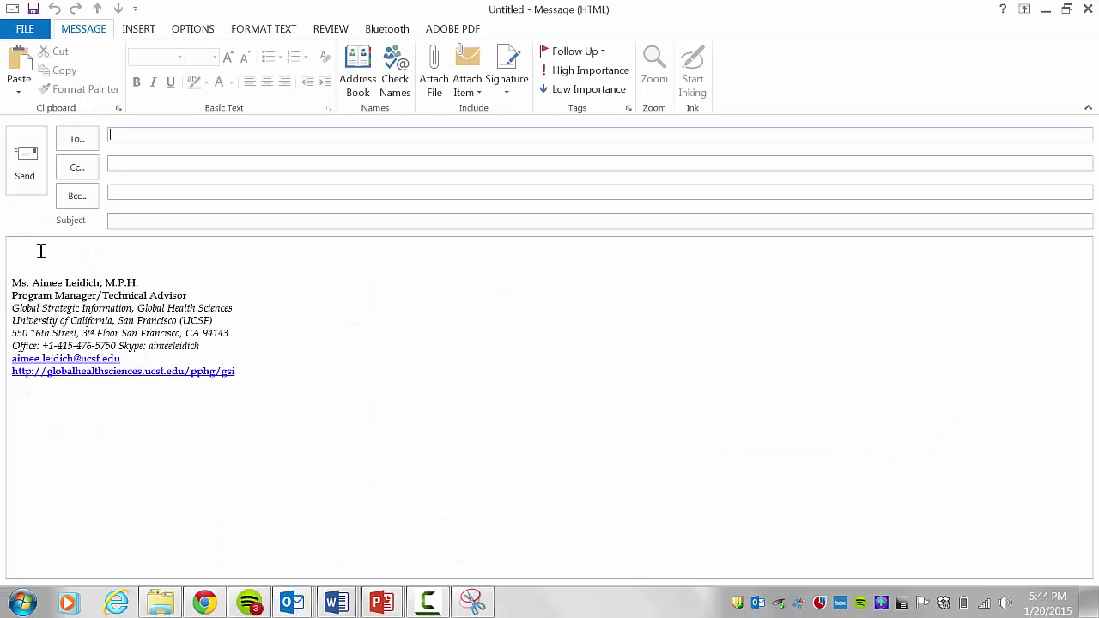
right_click(40, 250)
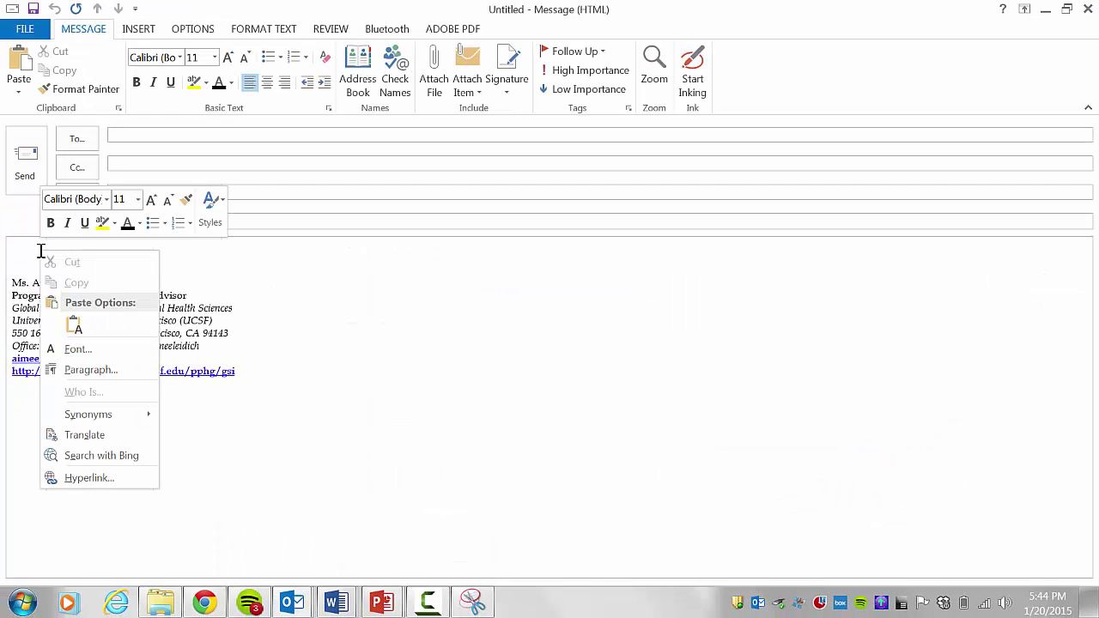
left_click(73, 325)
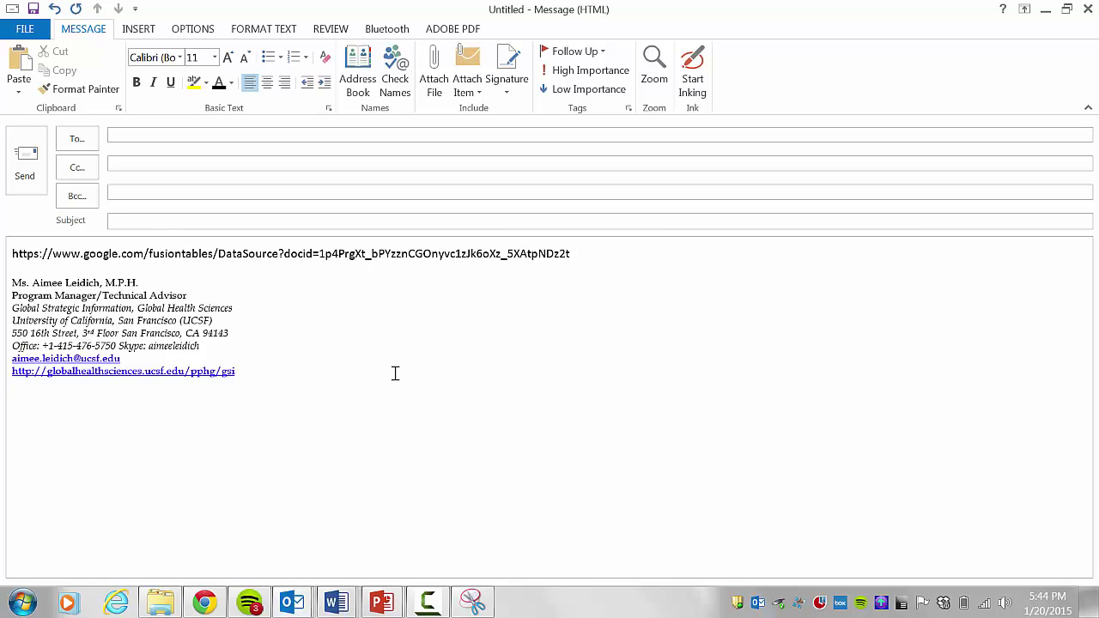
left_click(204, 603)
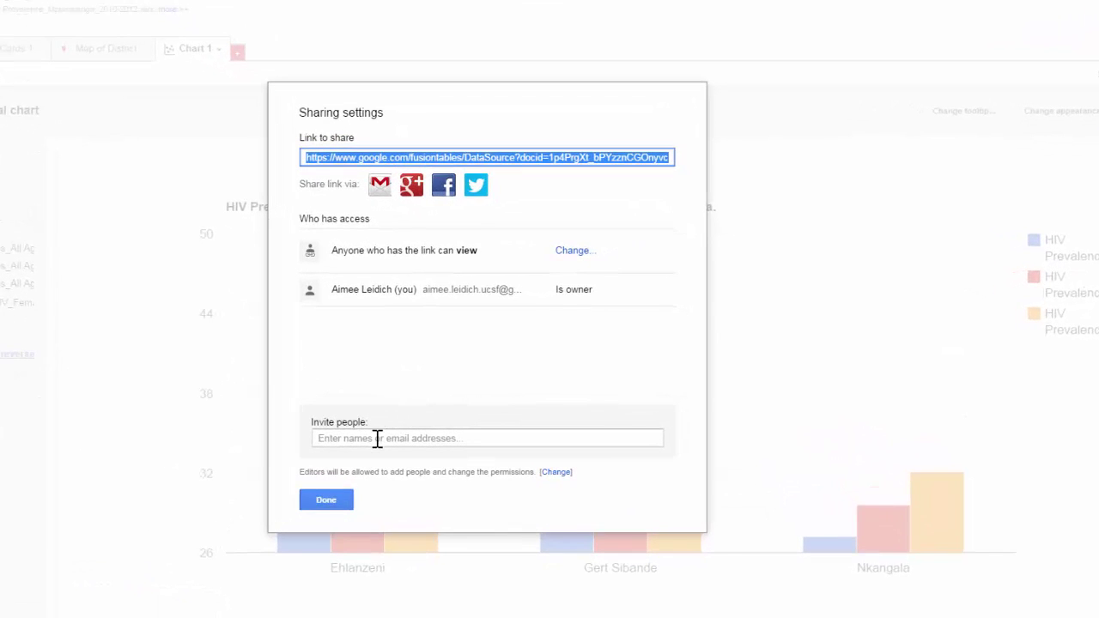
- Invite a collaborator's e-mail address with Can edit permission and send the invitation
left_click(378, 440)
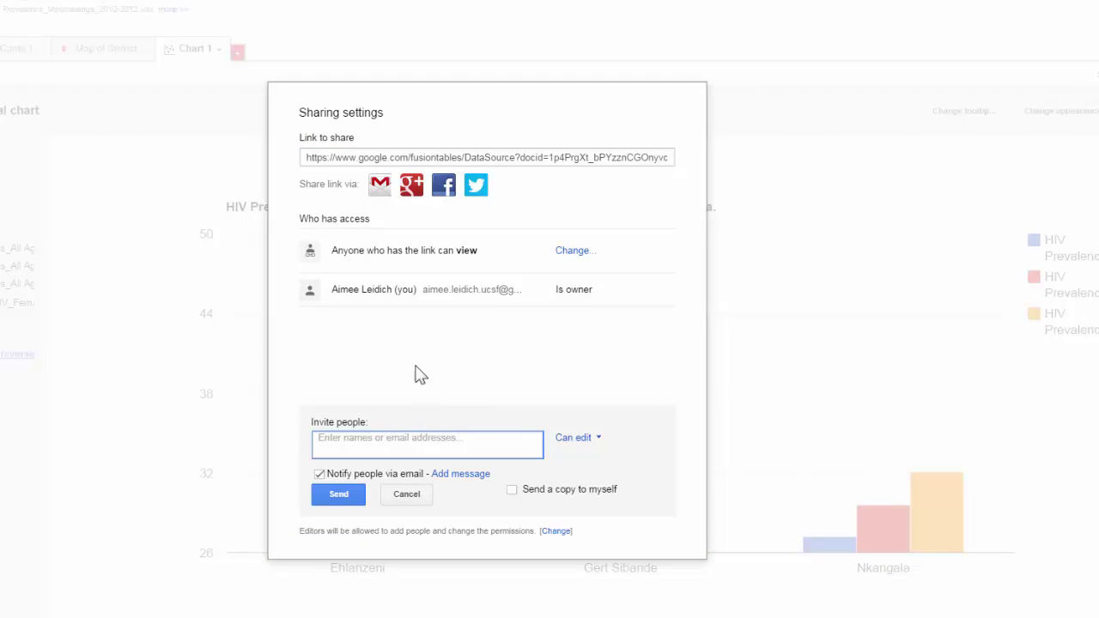
type("aimee")
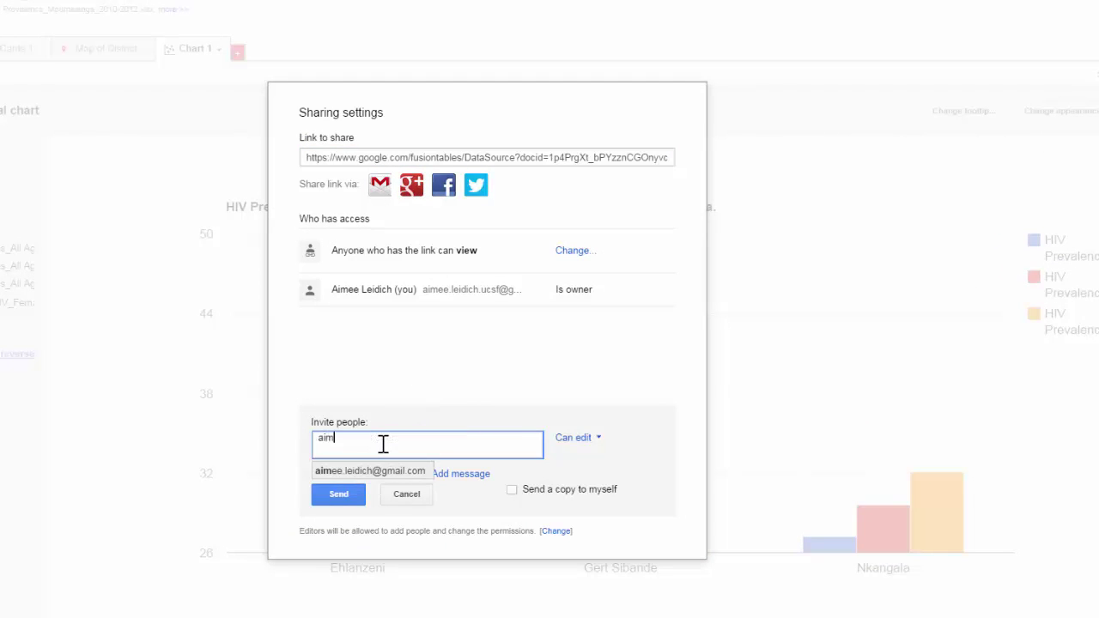
key("BackSpace")
key("BackSpace")
key("BackSpace")
key("BackSpace")
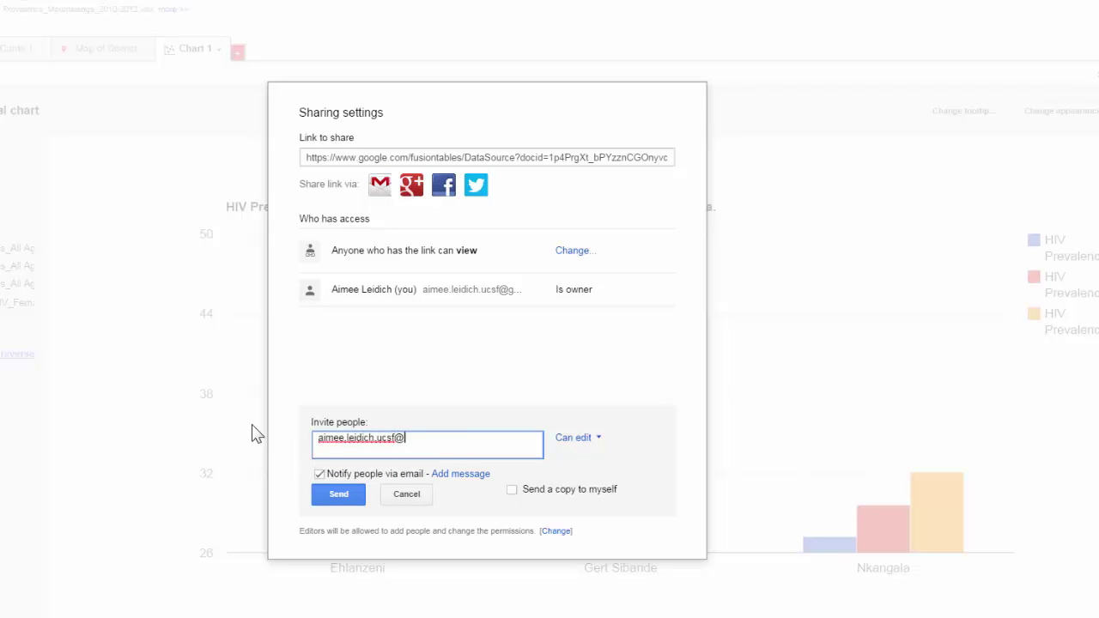
left_click(584, 447)
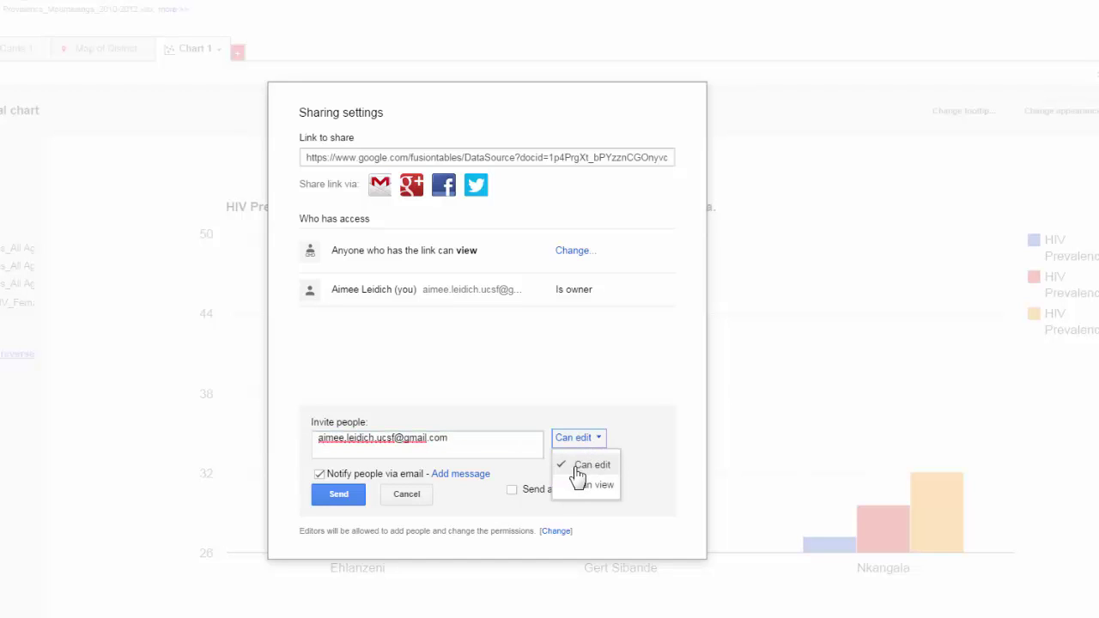
left_click(591, 464)
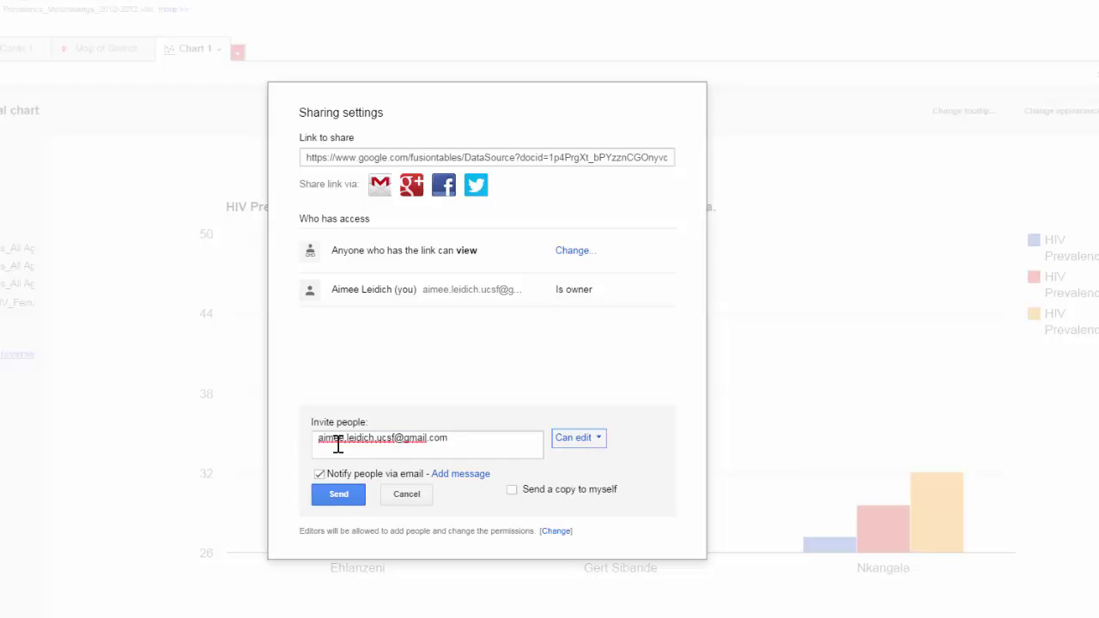
left_click(576, 448)
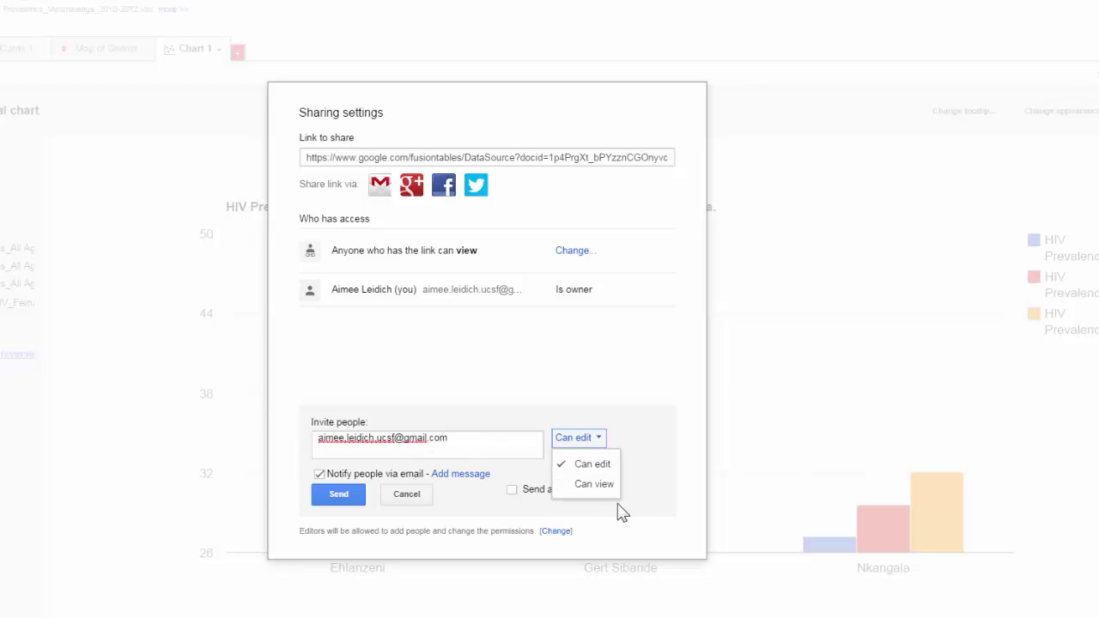
left_click(336, 496)
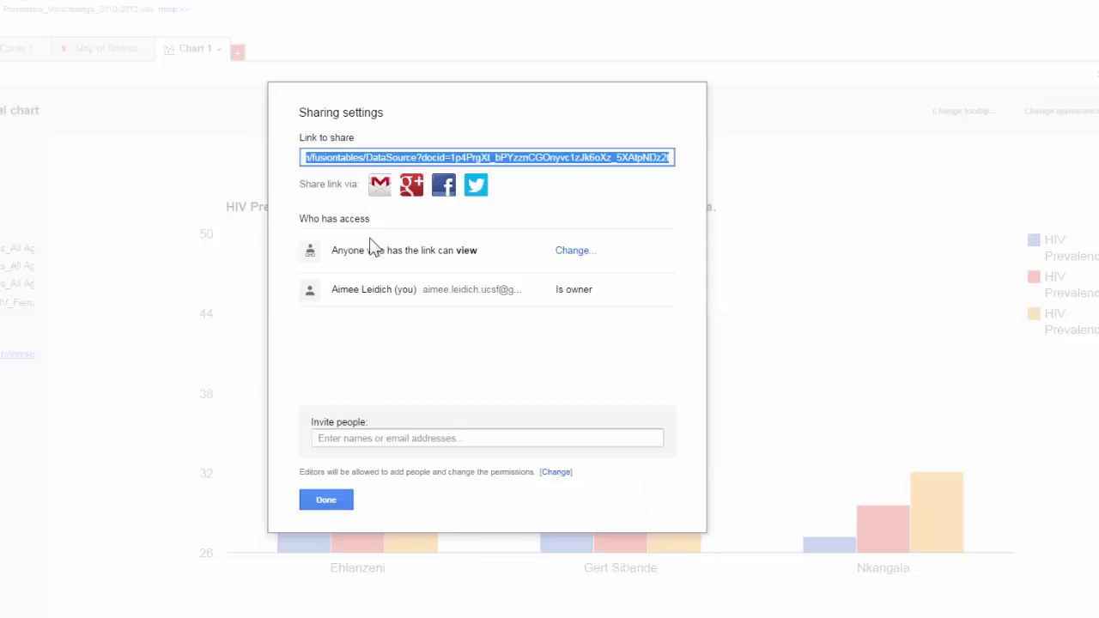
- Close the Sharing settings dialog, returning to the Chart 1 bar chart
left_click_drag(347, 237, 331, 218)
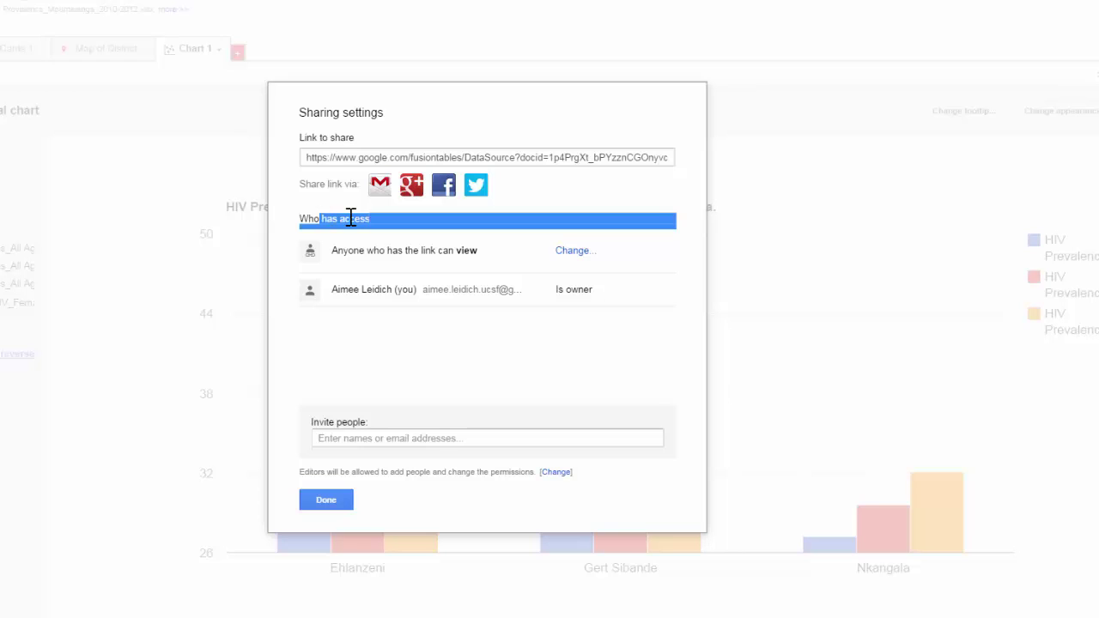
left_click(346, 221)
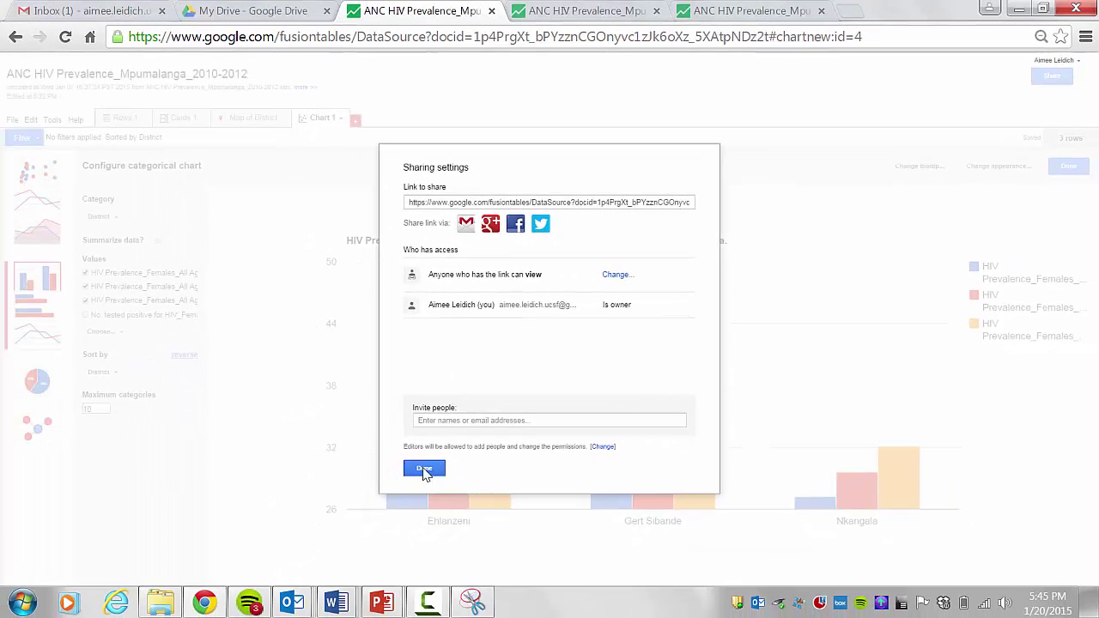
left_click(424, 470)
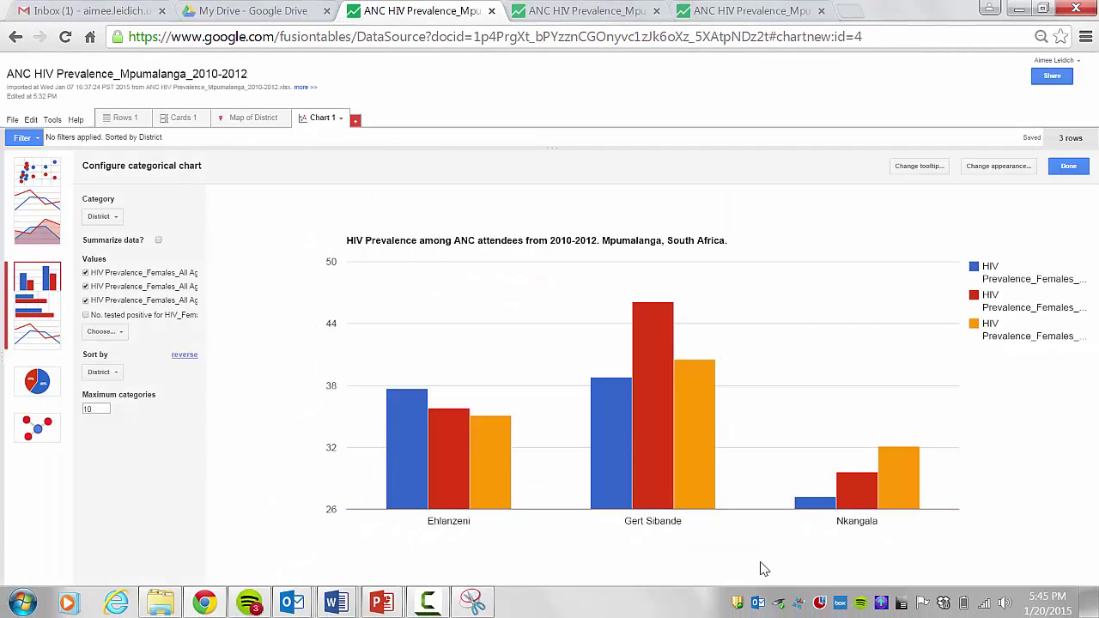